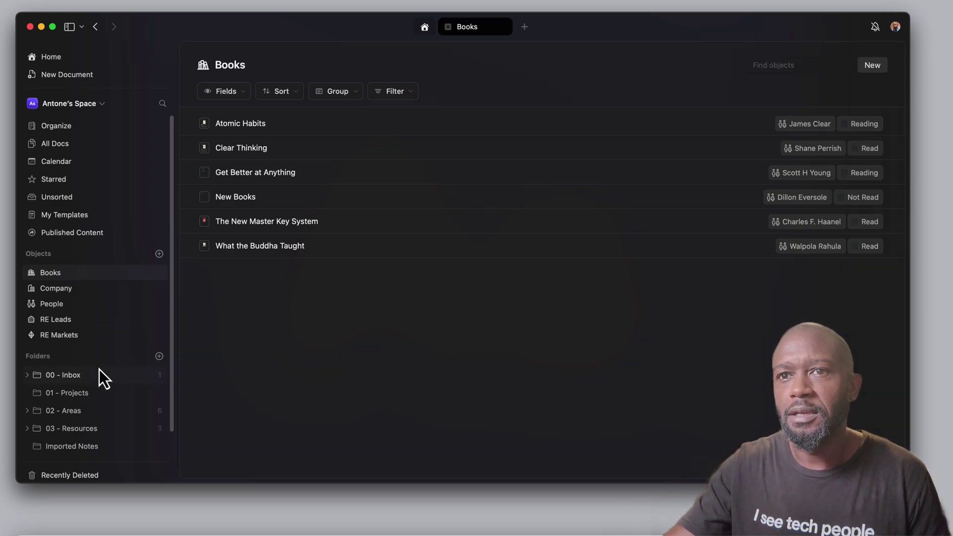
- Show the Books collection with its six books and their reading statuses
scroll(84, 303, "down", 2)
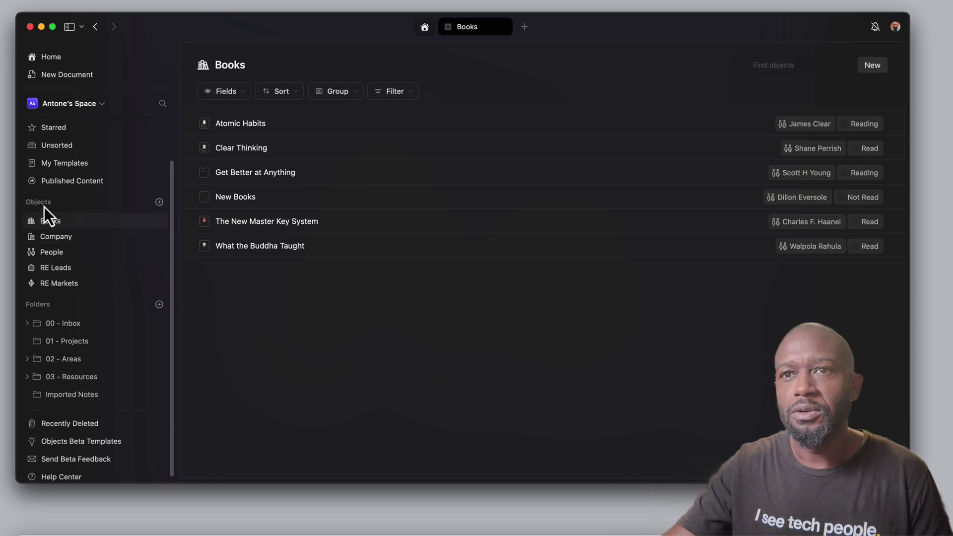
scroll(70, 238, "up", 2)
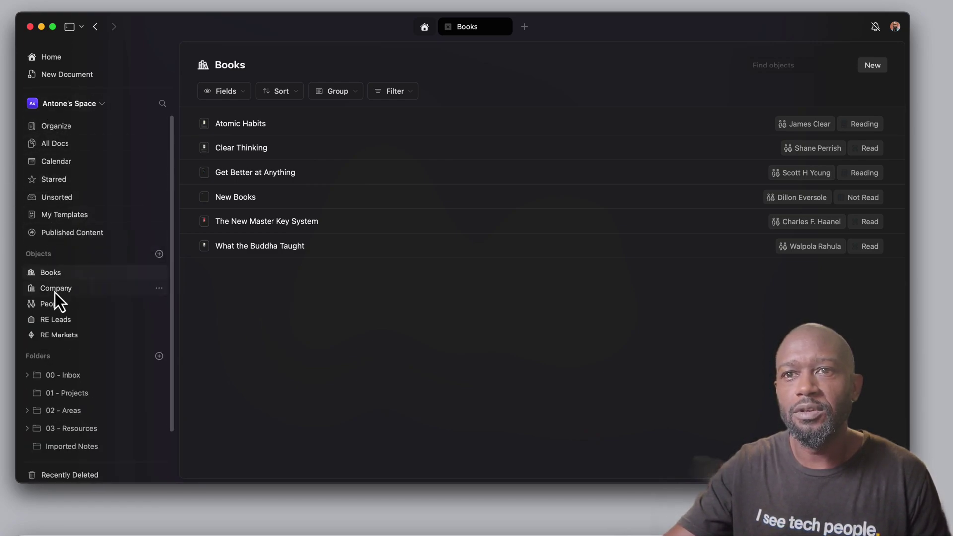
scroll(98, 312, "down", 1)
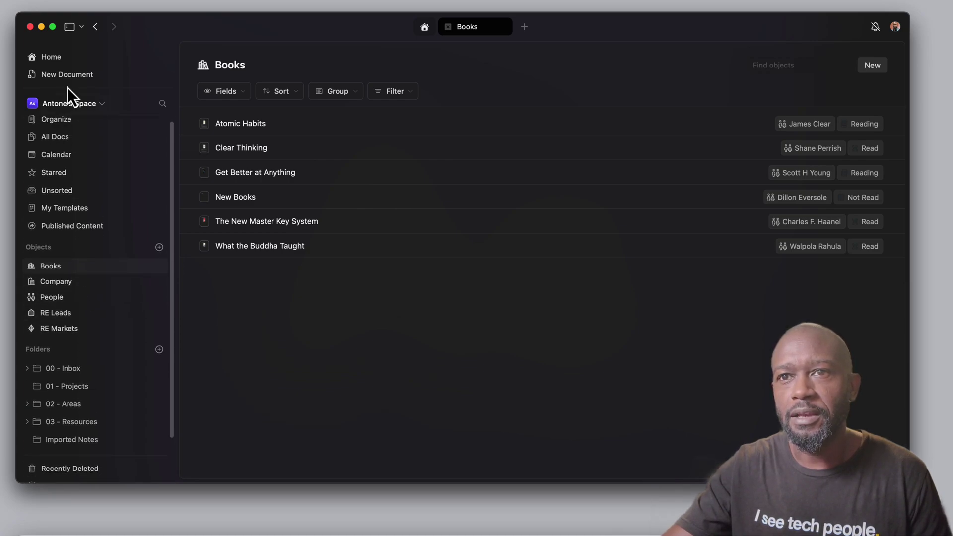
scroll(112, 298, "down", 1)
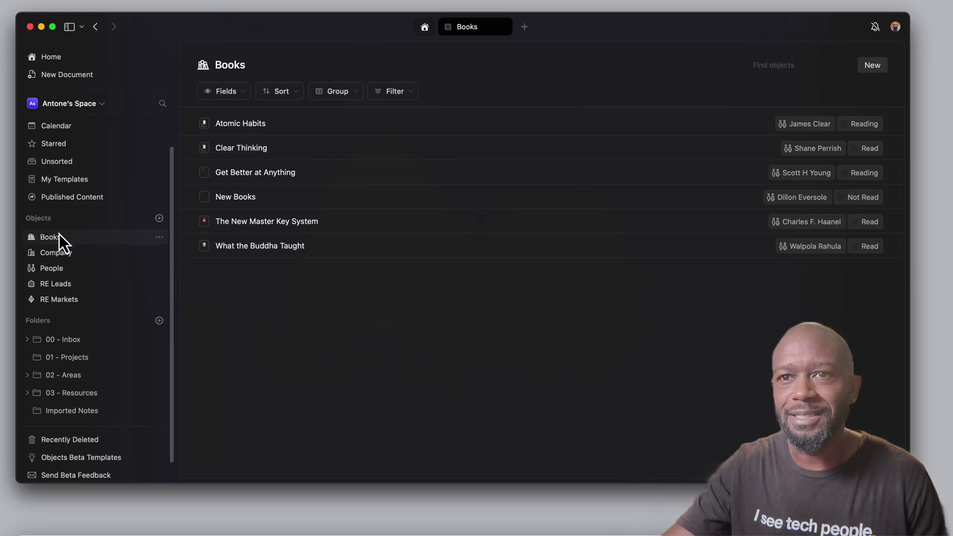
scroll(81, 310, "down", 1)
scroll(82, 318, "down", 1)
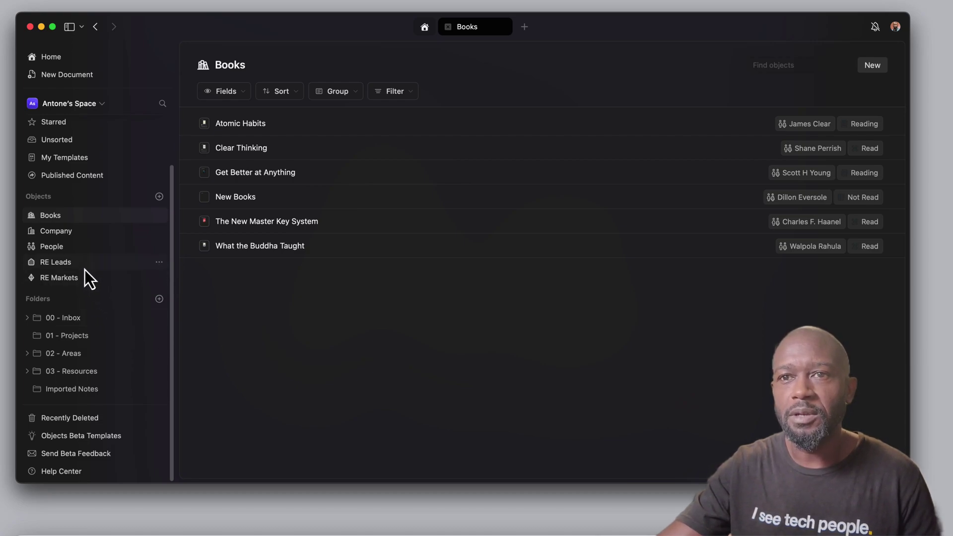
left_click(58, 216)
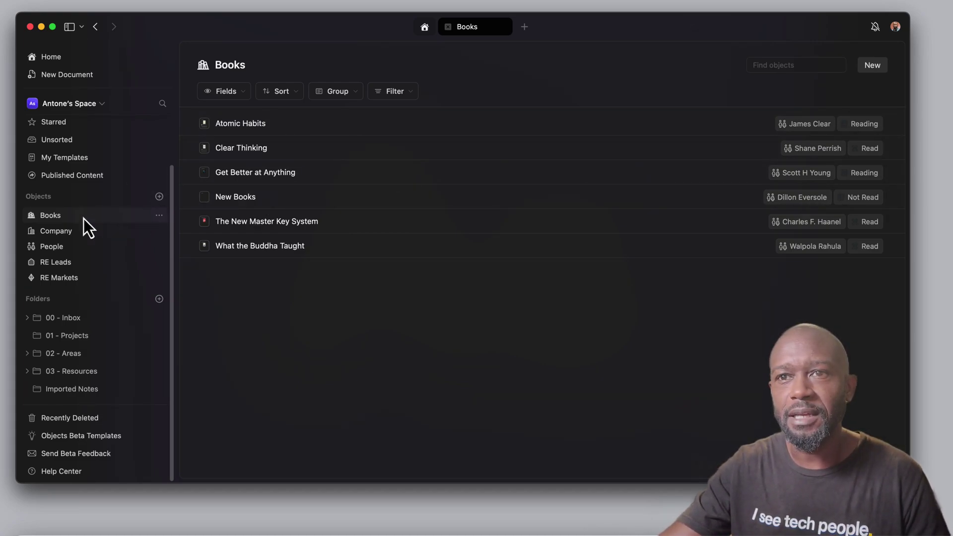
- Start a new object type with a field, browse the field types, then discard both unsaved
left_click(159, 197)
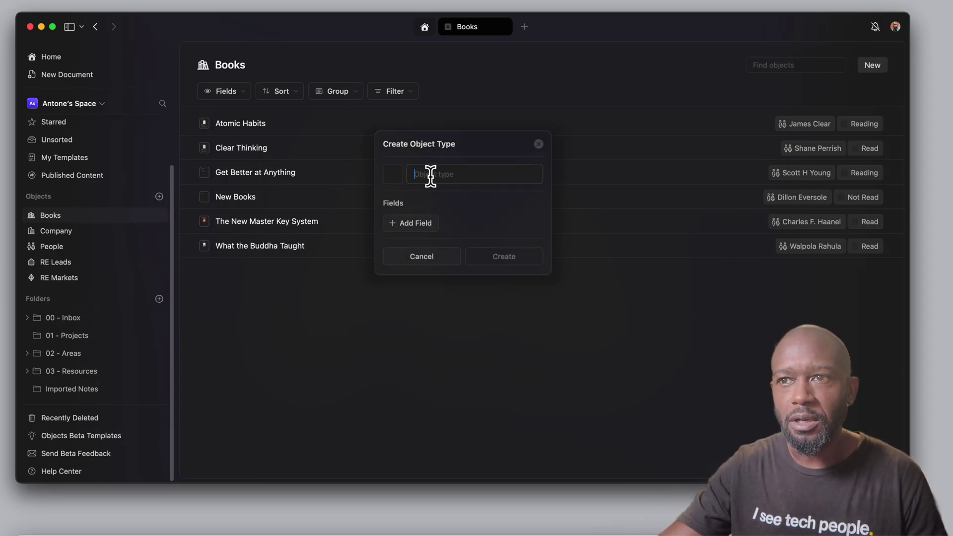
left_click(421, 224)
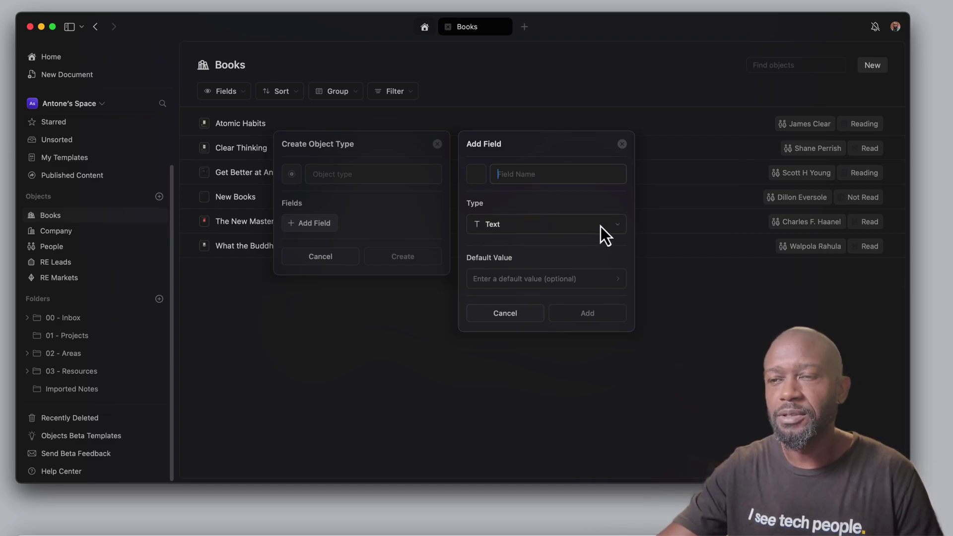
left_click(617, 227)
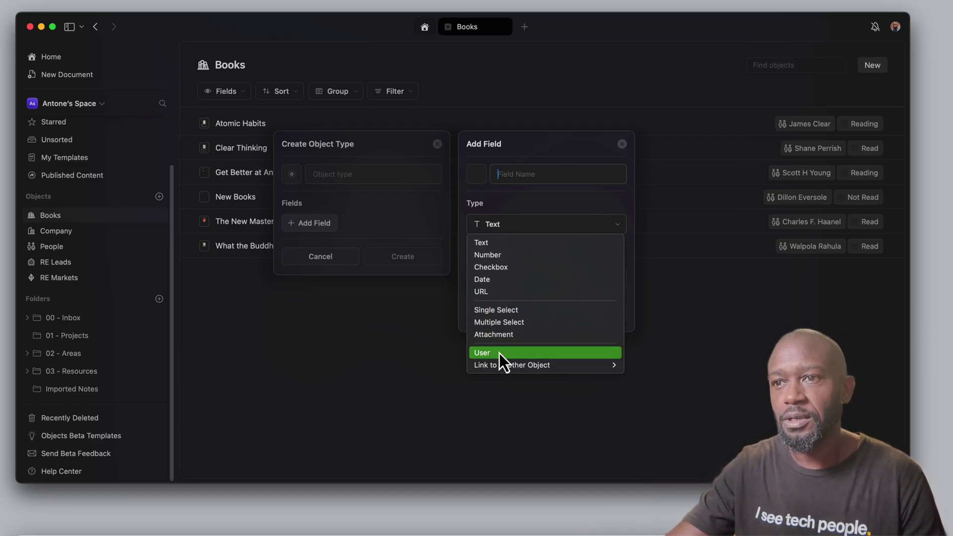
mouse_move(518, 370)
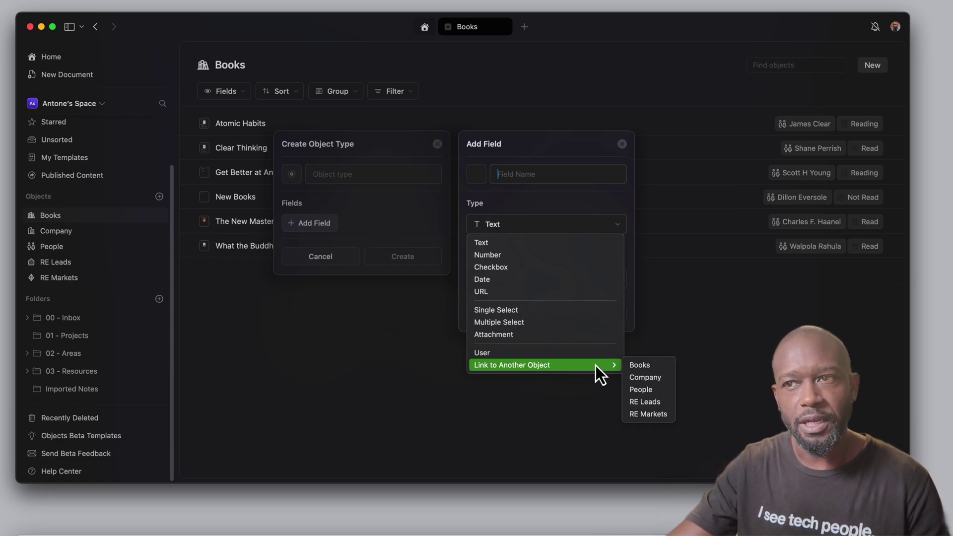
left_click(324, 260)
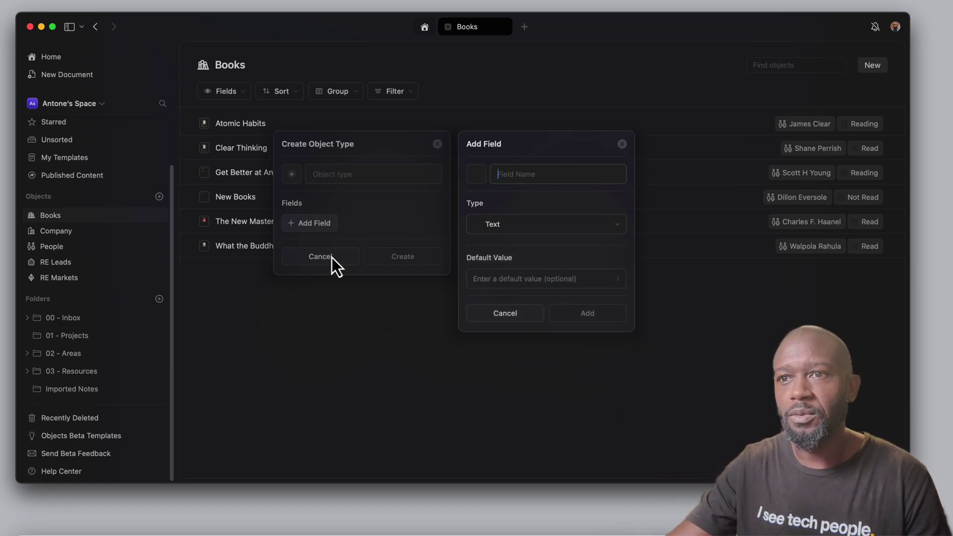
left_click(332, 257)
left_click(422, 257)
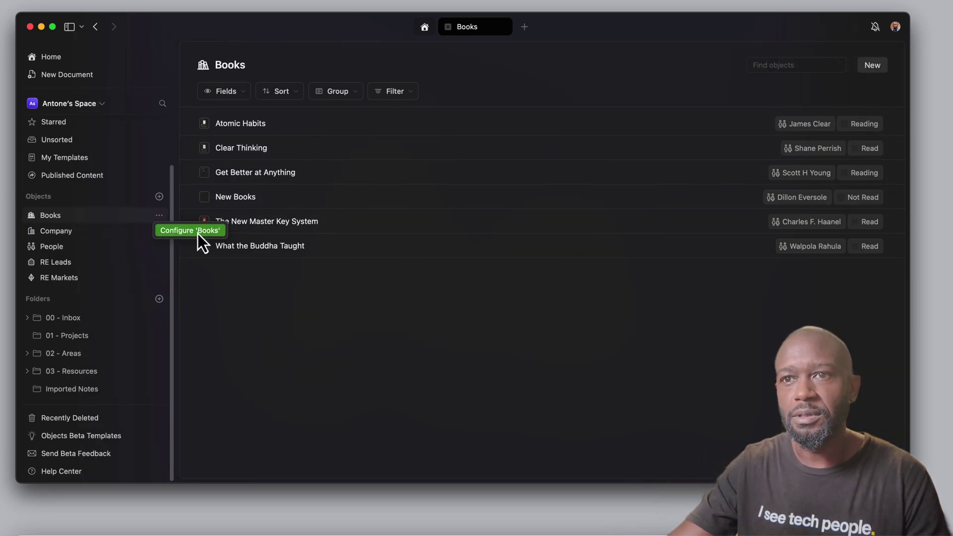
- Inspect the Books Author field's type options, leaving it as Link to People
left_click(197, 232)
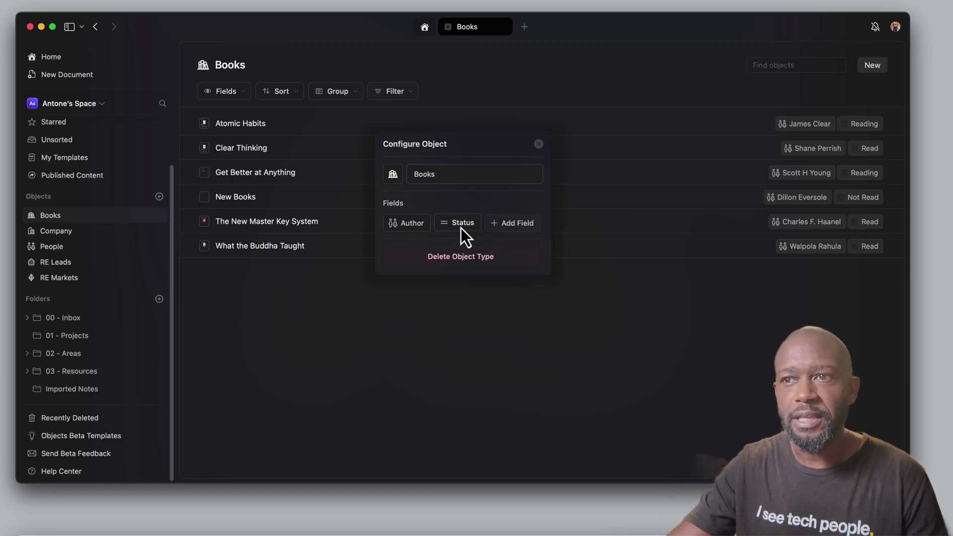
left_click(408, 226)
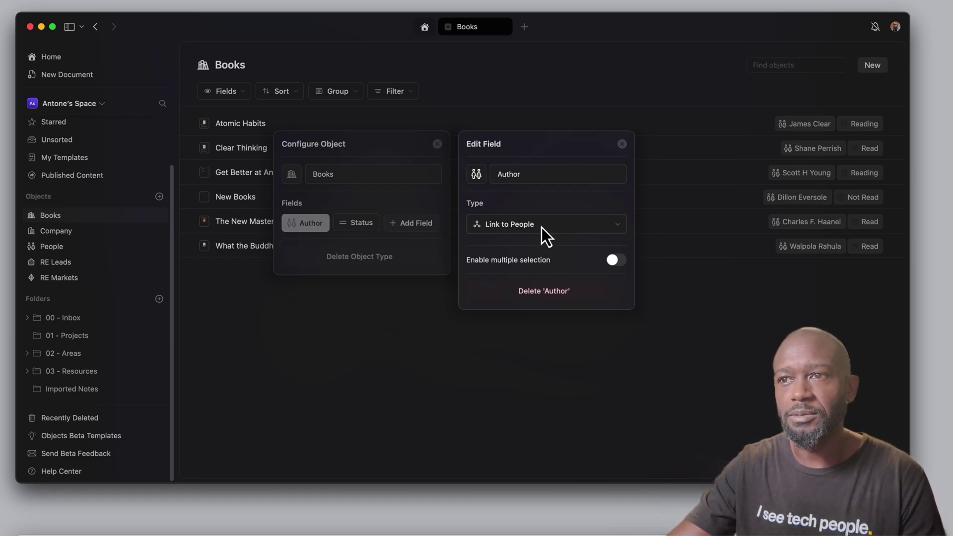
left_click(613, 224)
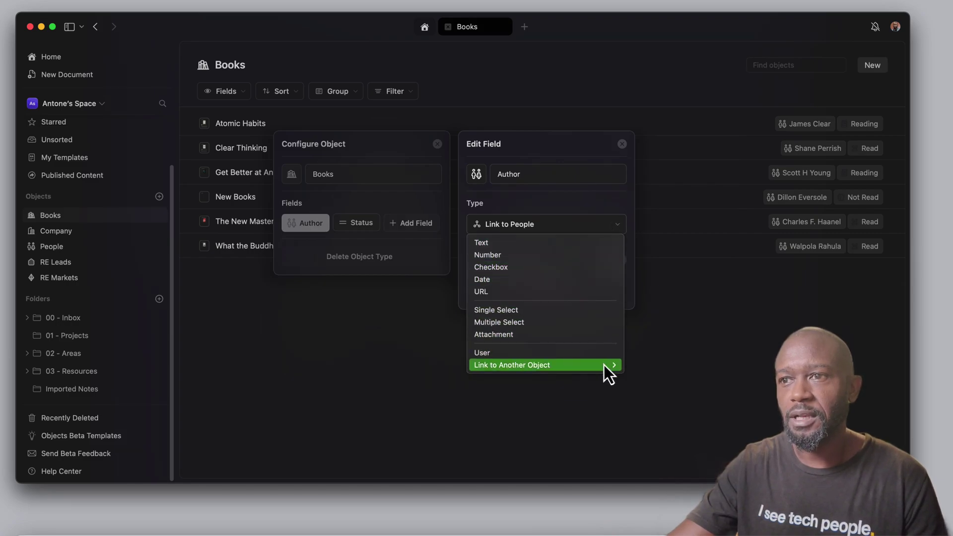
mouse_move(606, 366)
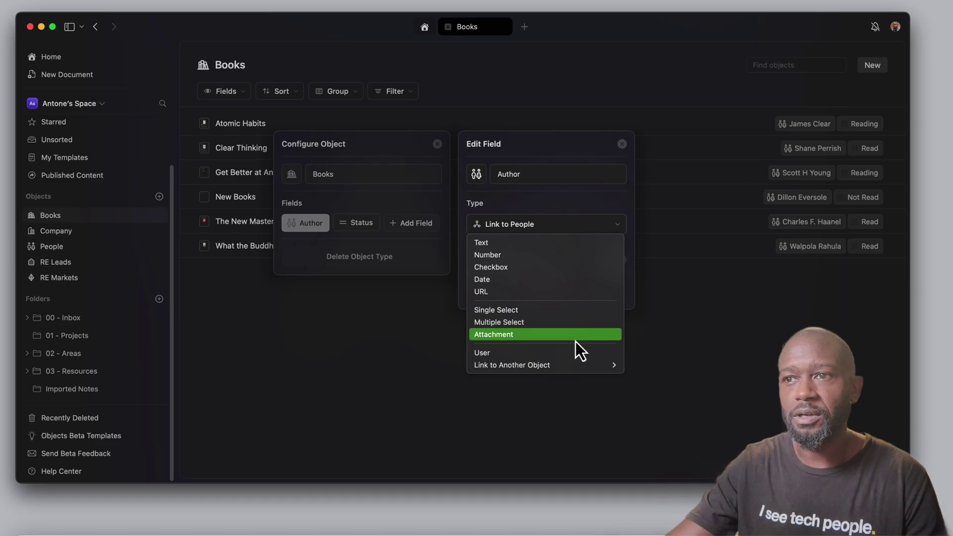
left_click(572, 222)
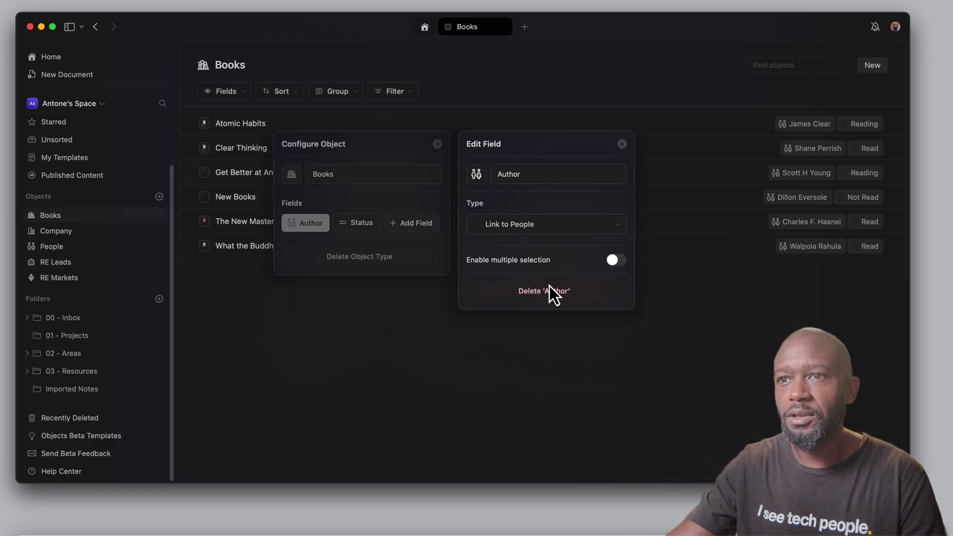
left_click(446, 214)
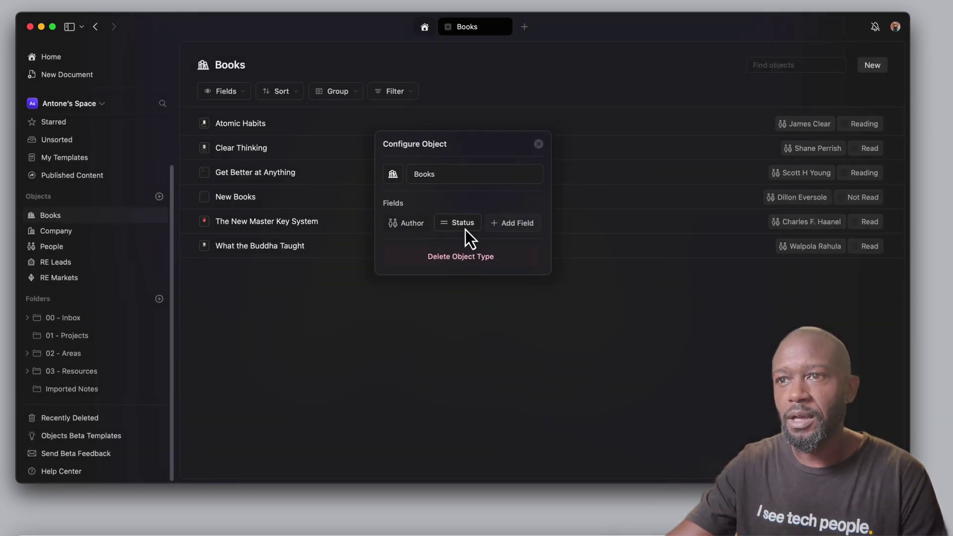
left_click(465, 229)
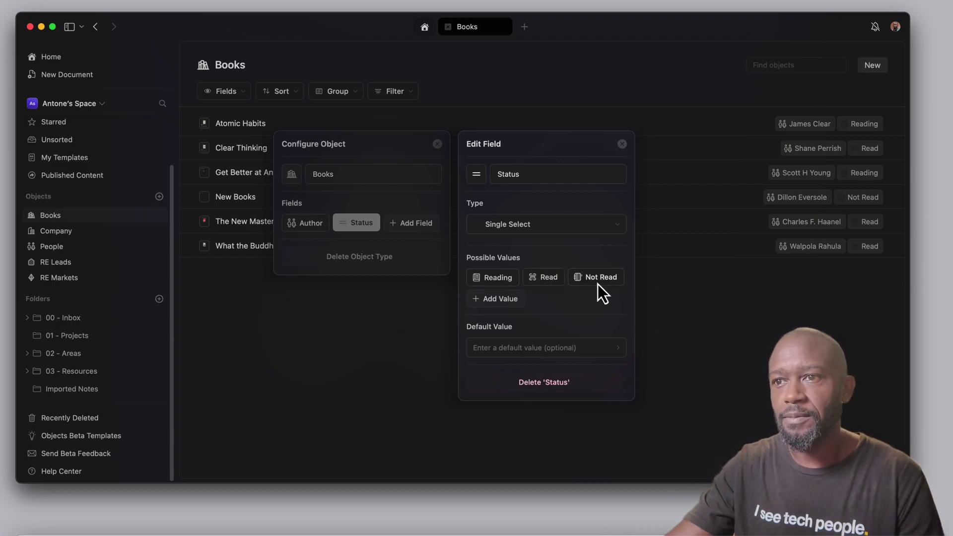
left_click(538, 349)
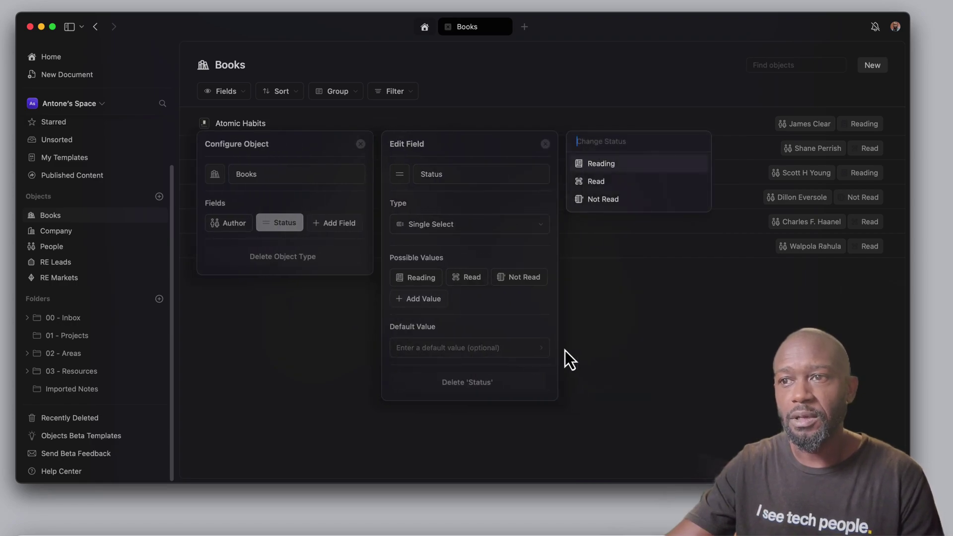
left_click(550, 316)
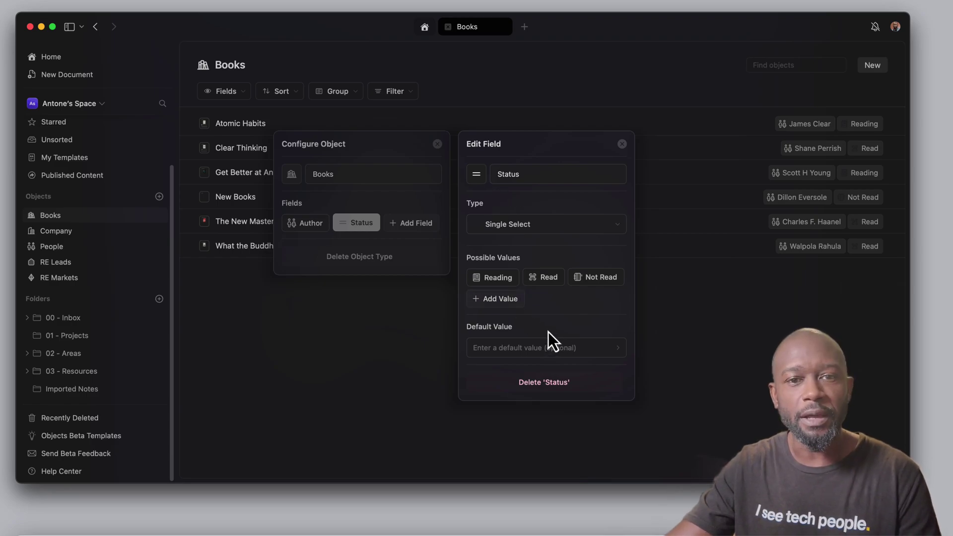
- Add an unnamed new field to Books and browse its types, keeping it as Text
key("Escape")
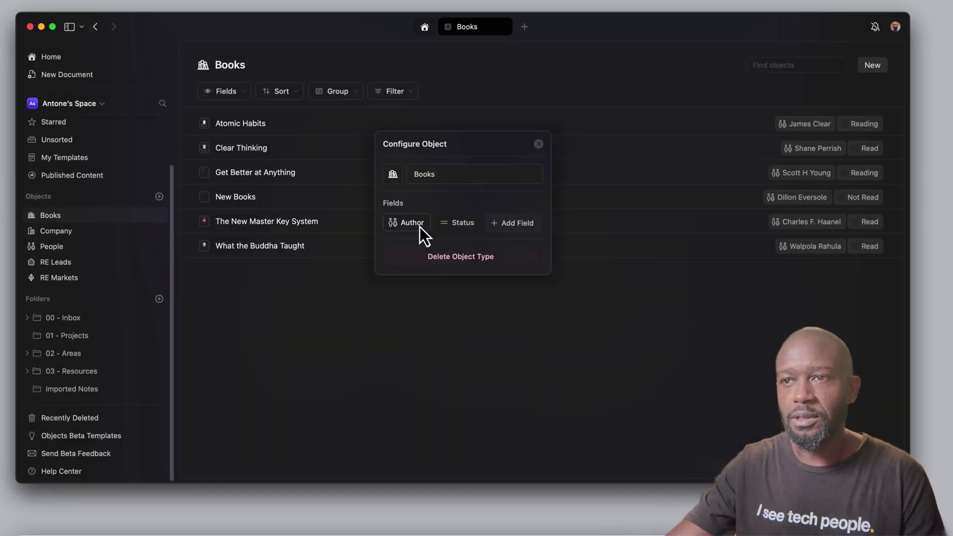
left_click(514, 224)
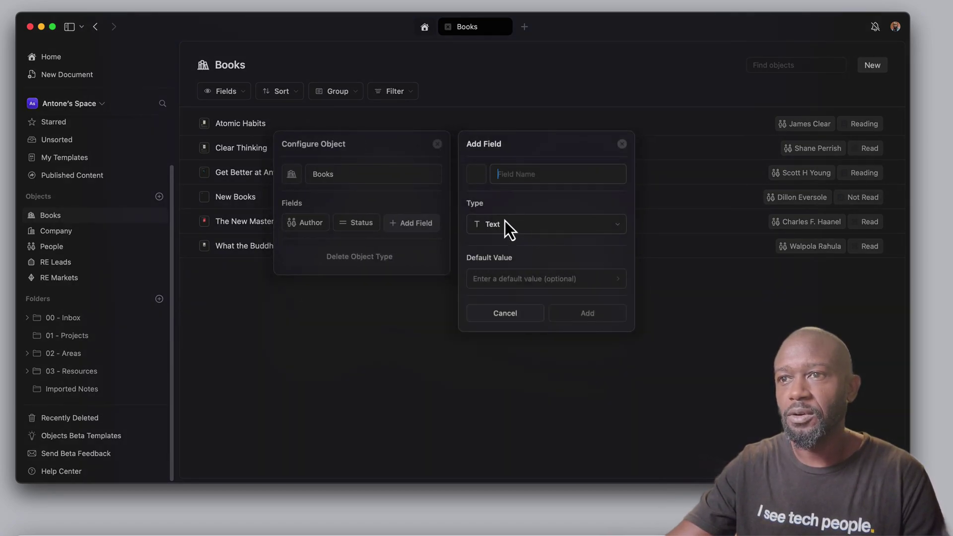
left_click(516, 225)
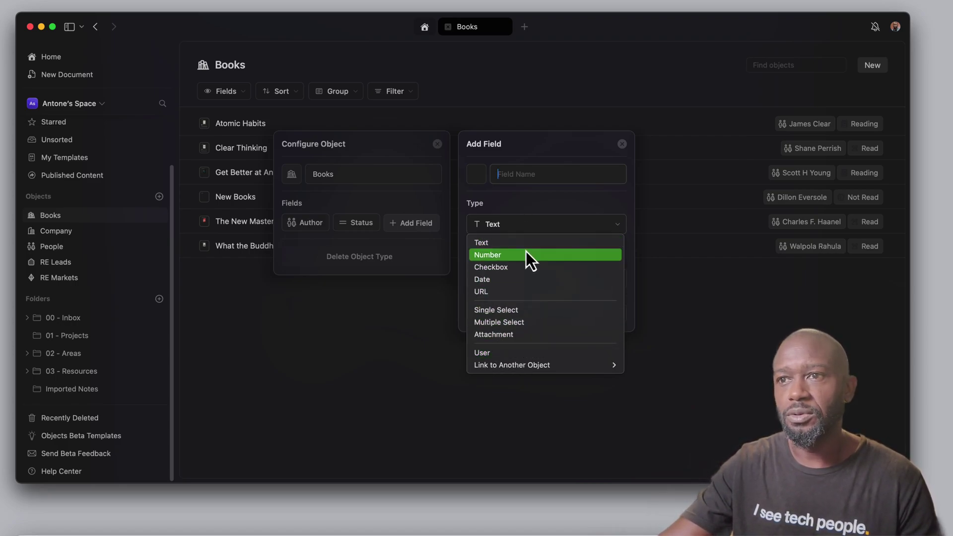
left_click(517, 203)
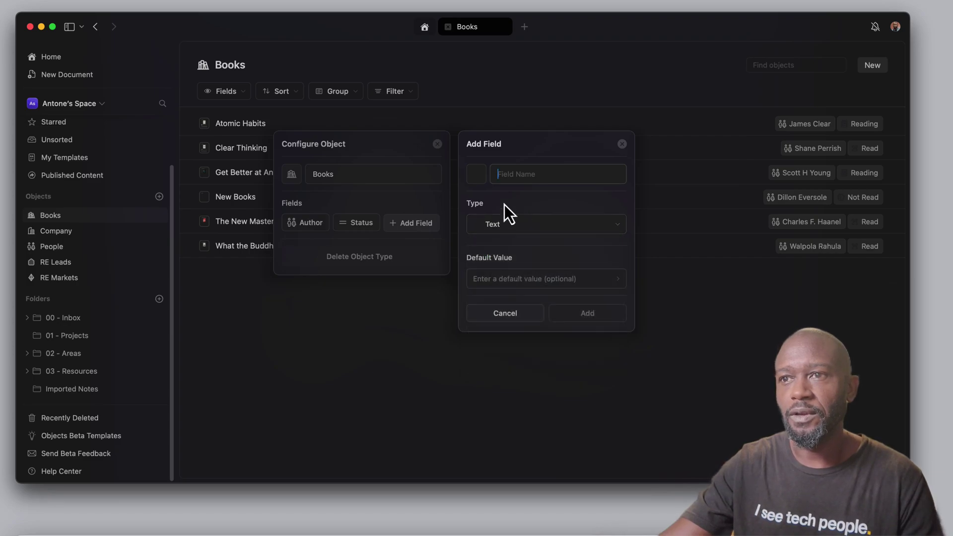
- Cancel the new field and close the Books configuration
left_click(520, 313)
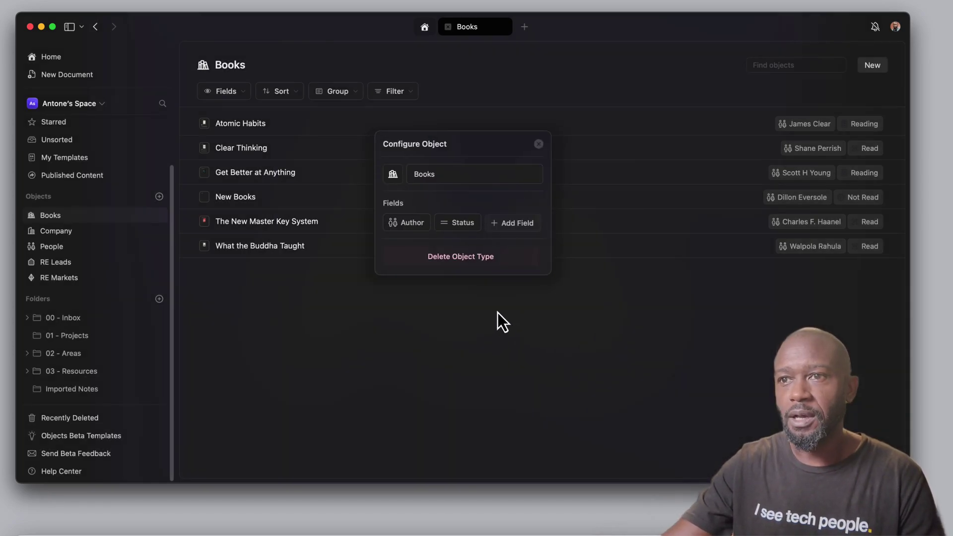
left_click(538, 145)
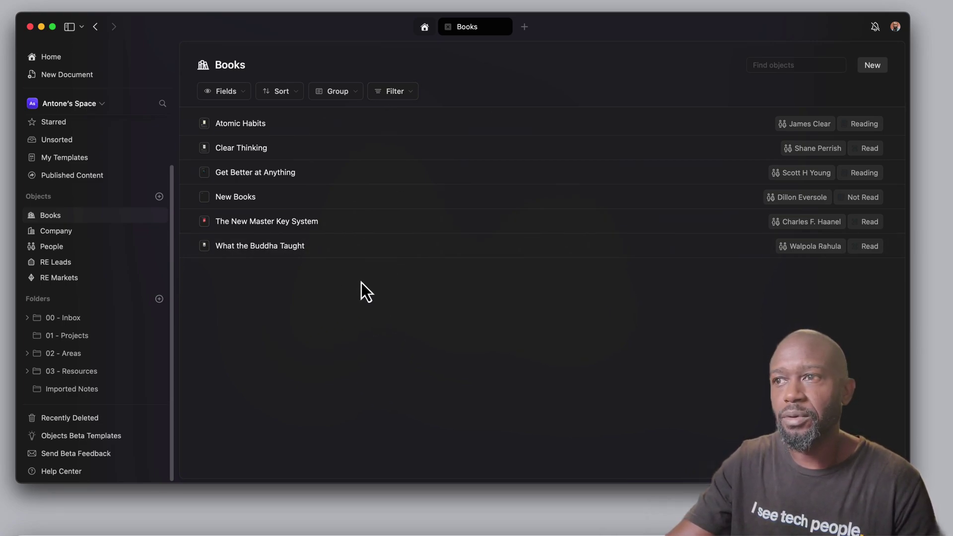
- Group the books by the Status field, giving Reading (2), Read (3) and Not Read (1)
left_click(354, 95)
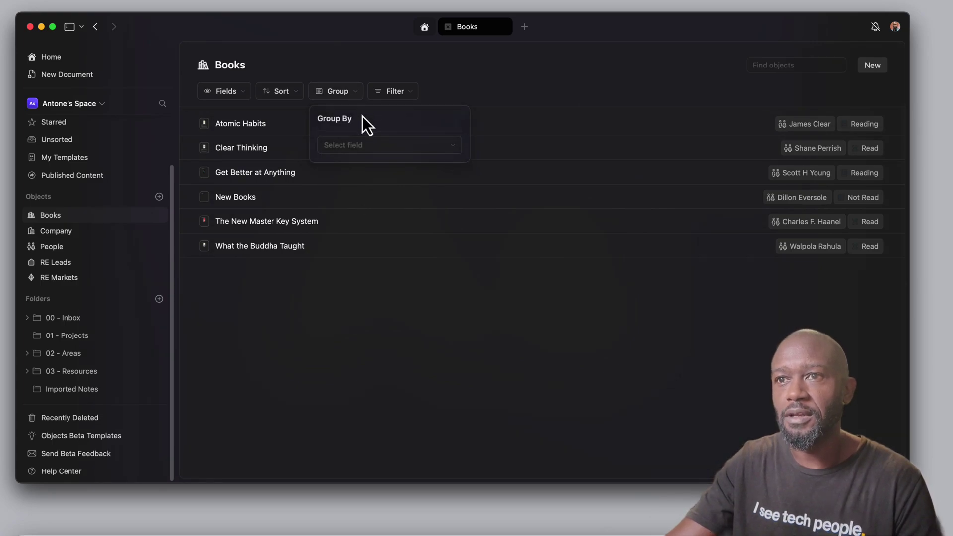
left_click(367, 146)
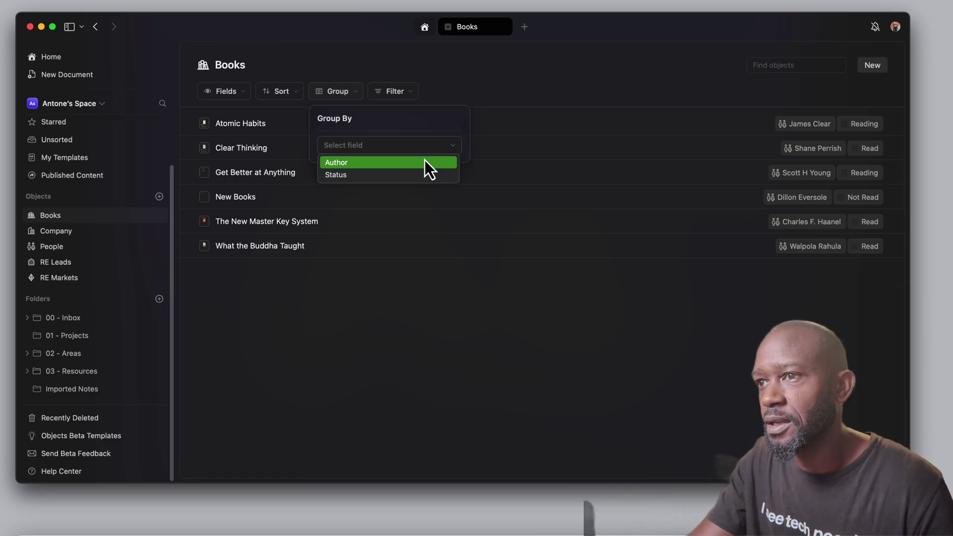
left_click(375, 175)
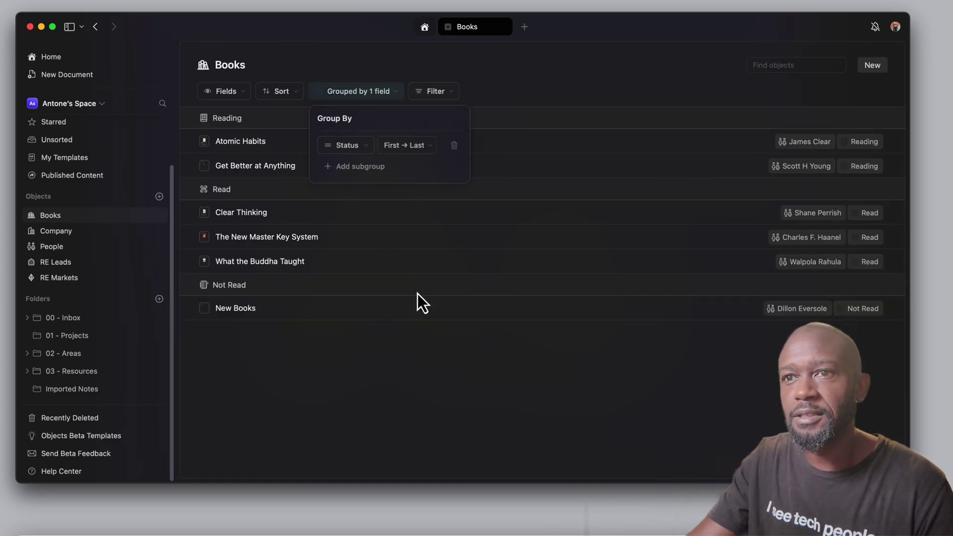
left_click(428, 362)
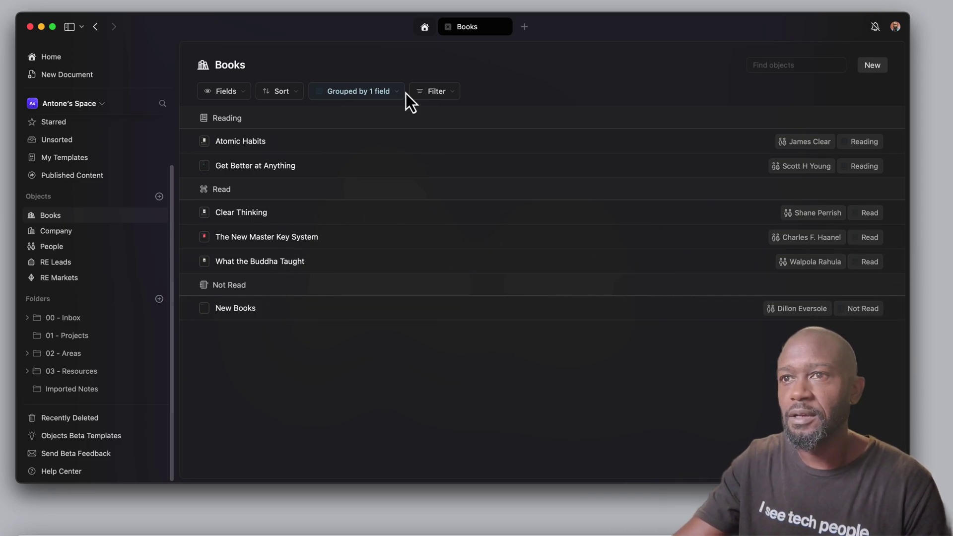
- Check the fields available for filtering the books, then close the filter options
left_click(454, 93)
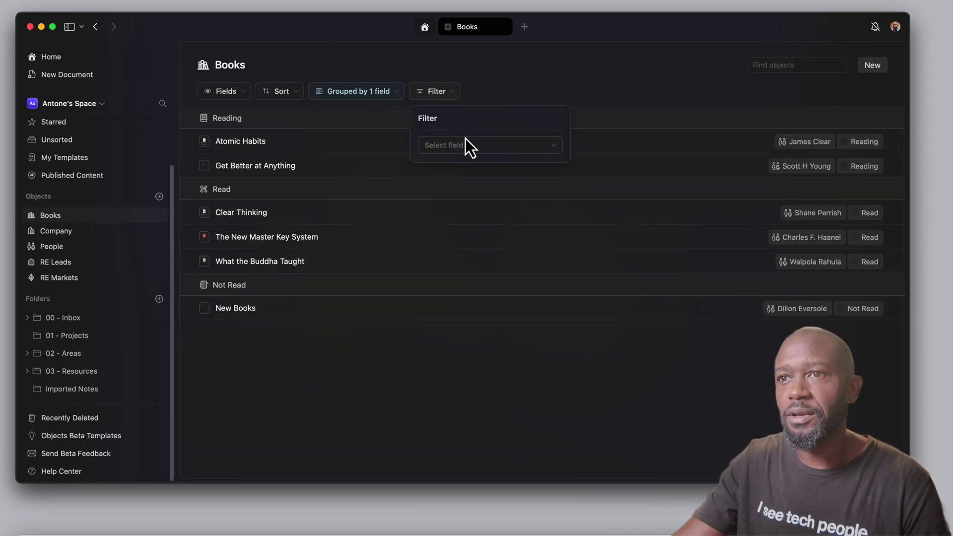
left_click(468, 146)
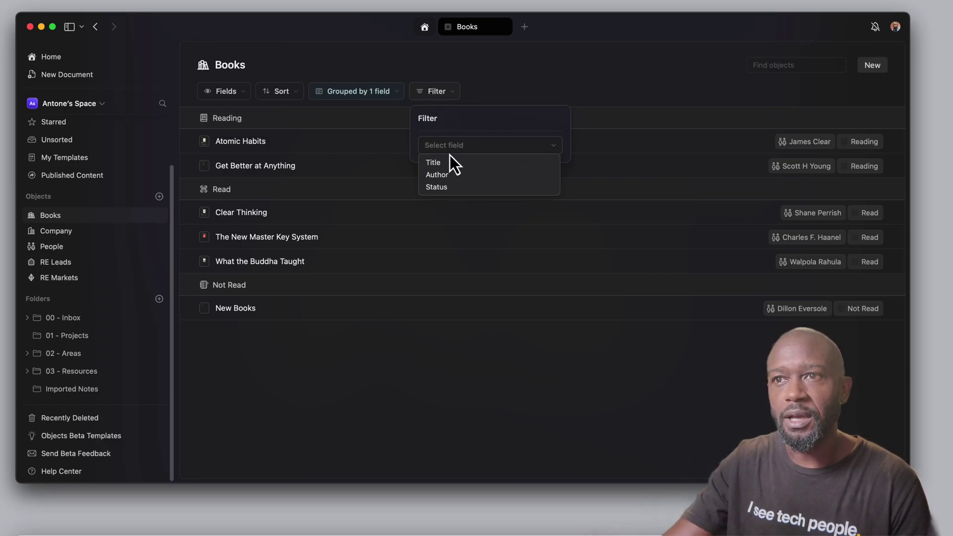
left_click(447, 125)
left_click(441, 93)
- Check the fields available for sorting the books, then close the sort options
left_click(295, 96)
left_click(333, 146)
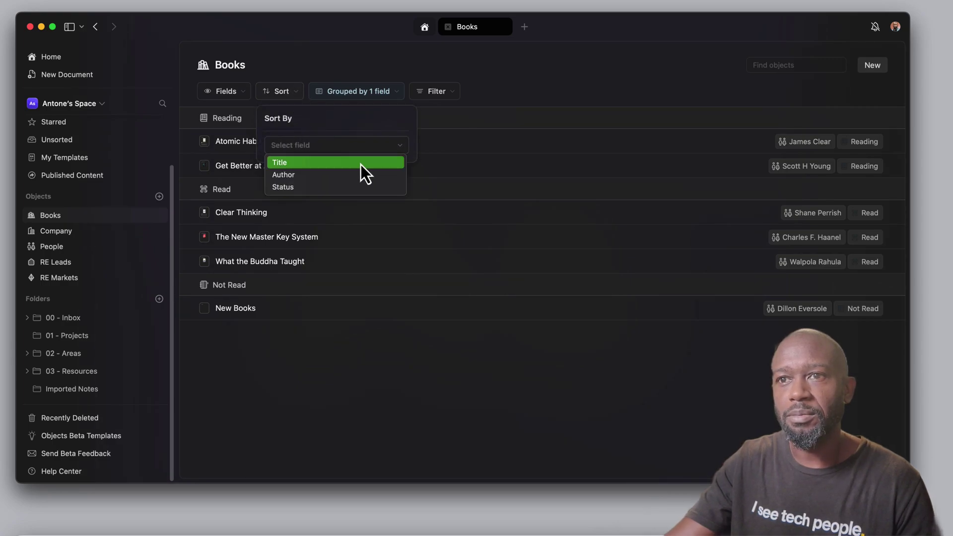
left_click(468, 149)
left_click(471, 103)
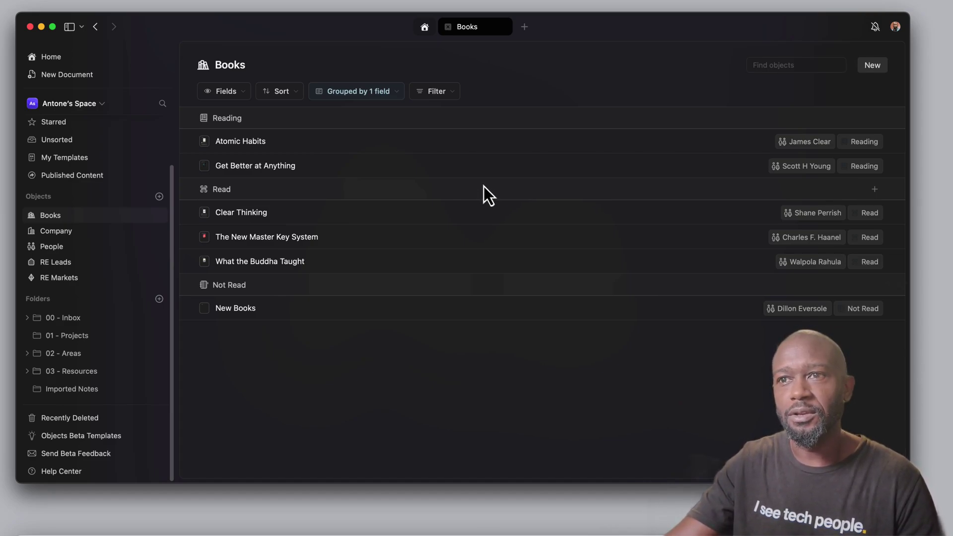
- Reopen the book filter options and view its Title, Author and Status fields
left_click(453, 93)
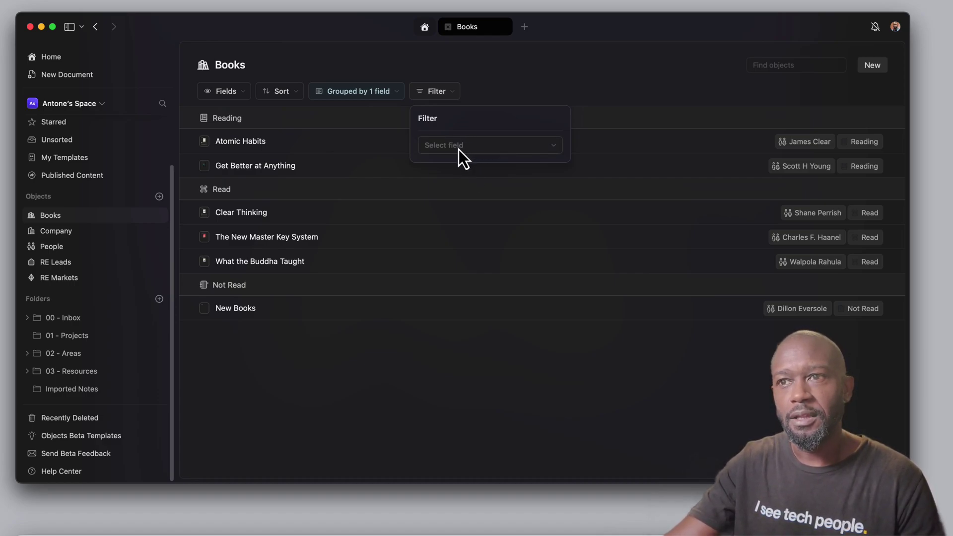
left_click(463, 150)
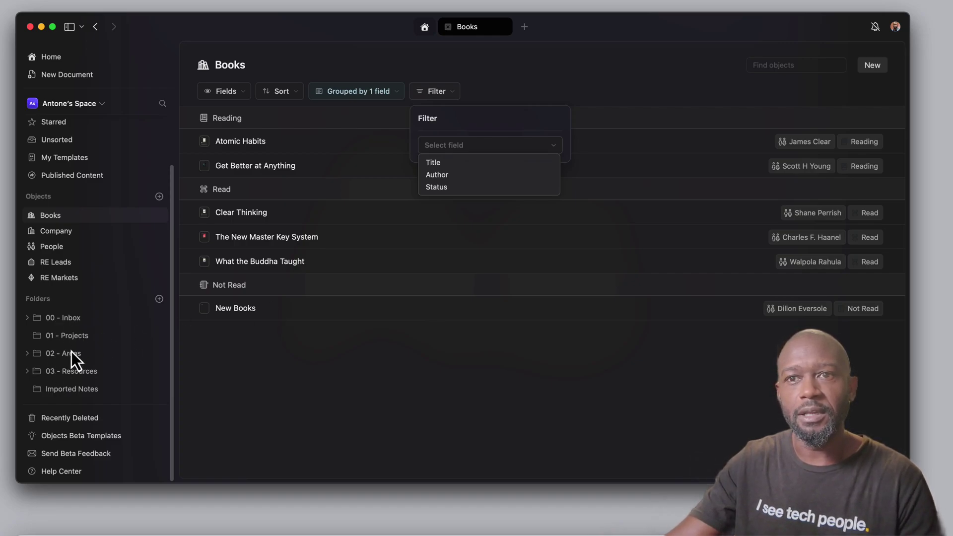
key("Escape")
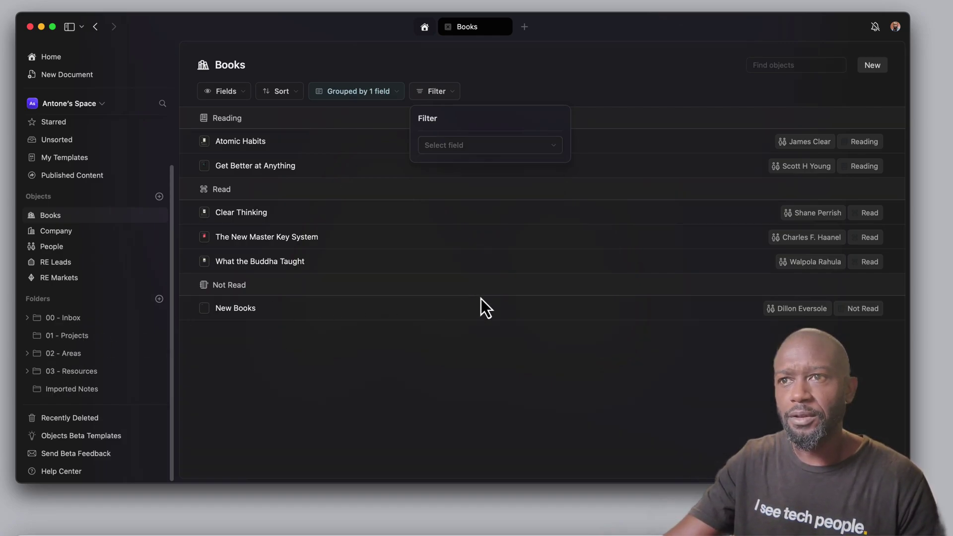
- Close the filter options and view a book's author choices without changing them
key("Escape")
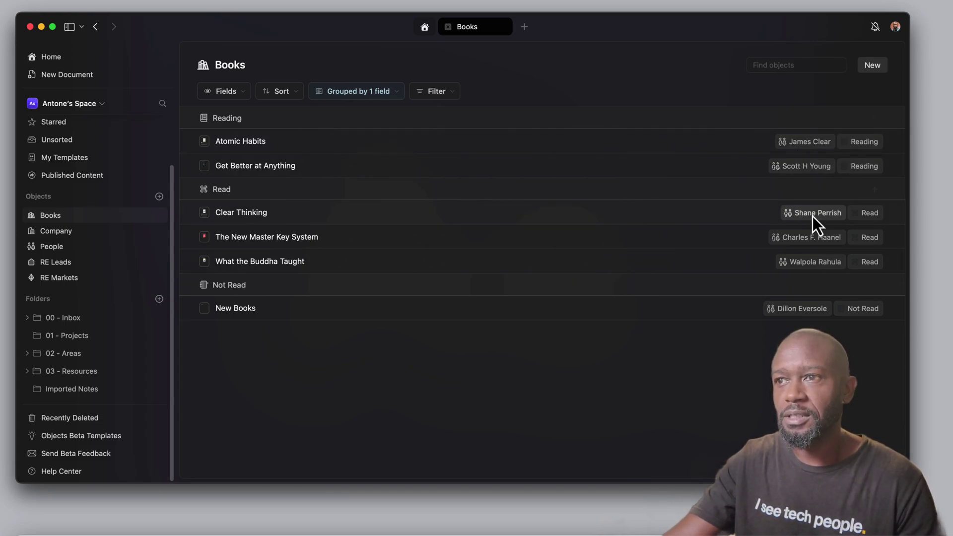
left_click(817, 143)
left_click(783, 98)
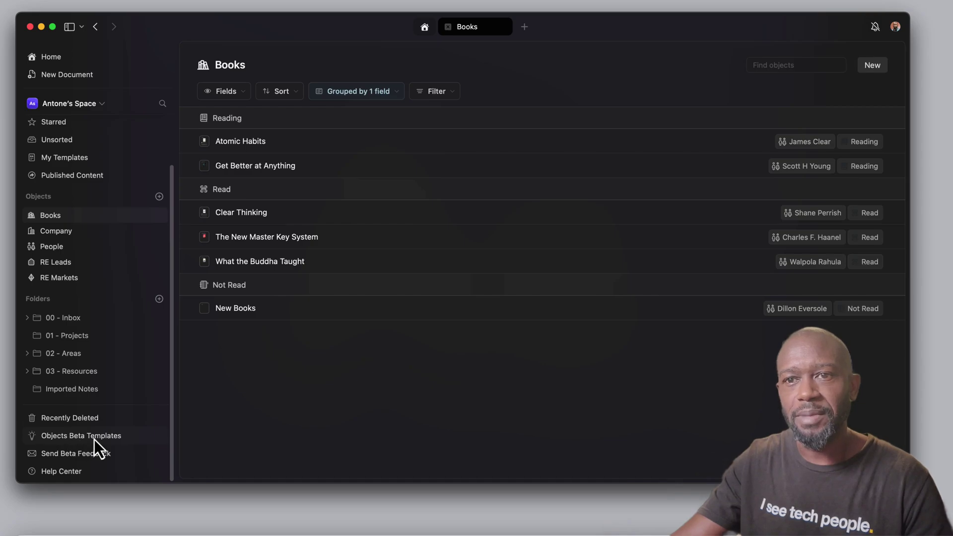
- Add the Project Management template from the Objects Beta template gallery
left_click(109, 437)
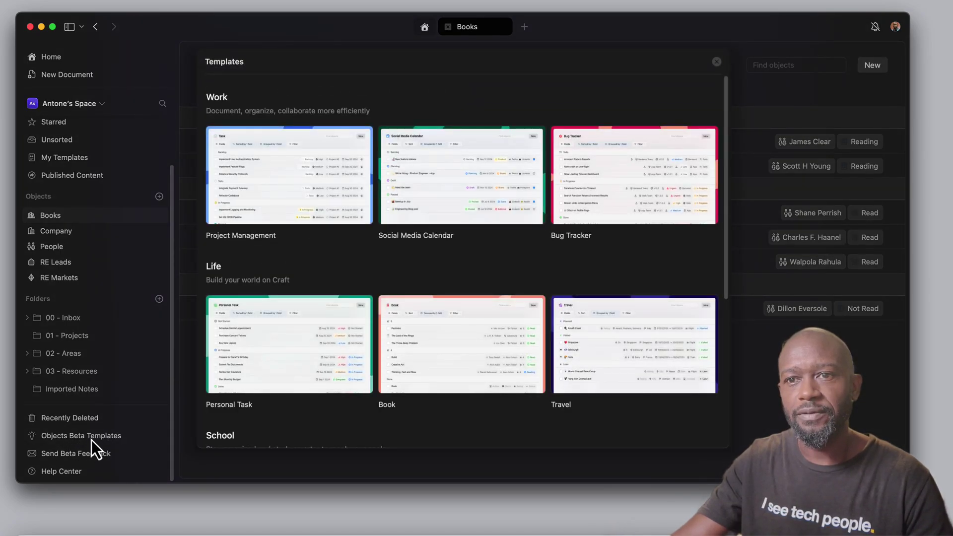
scroll(496, 308, "down", 5)
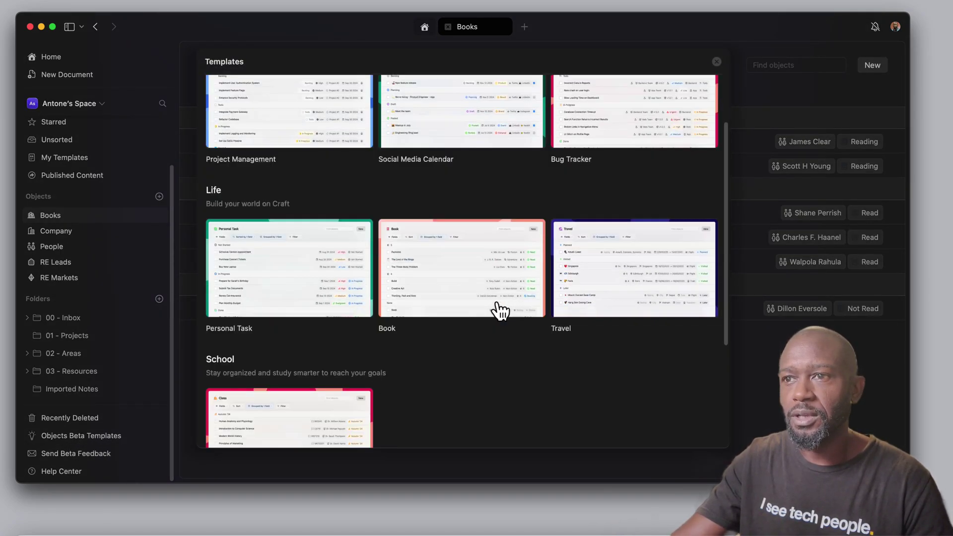
scroll(546, 311, "down", 2)
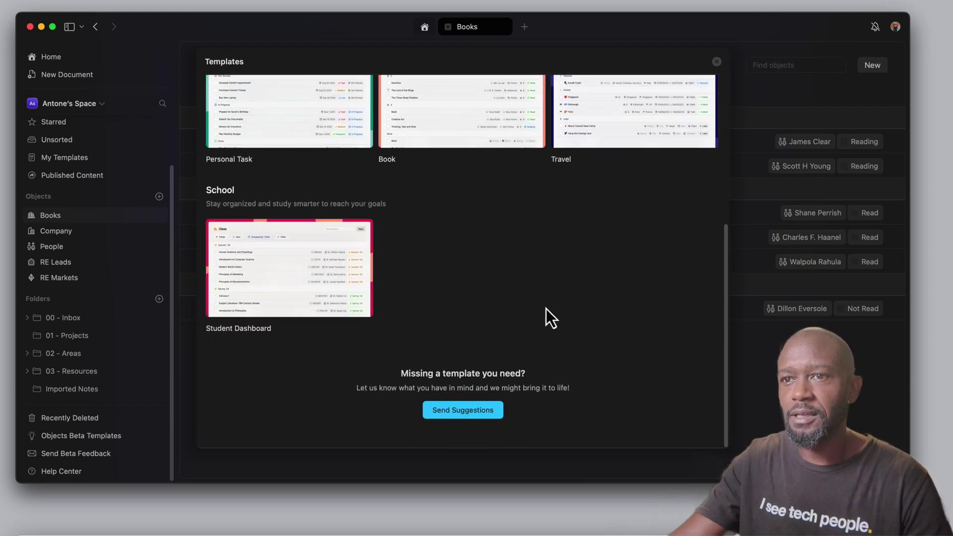
scroll(546, 309, "up", 5)
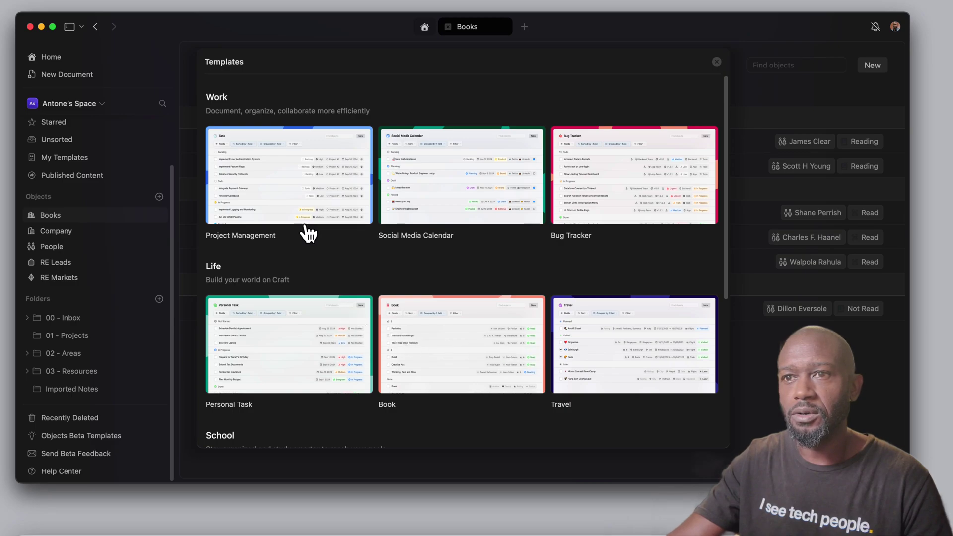
left_click(313, 193)
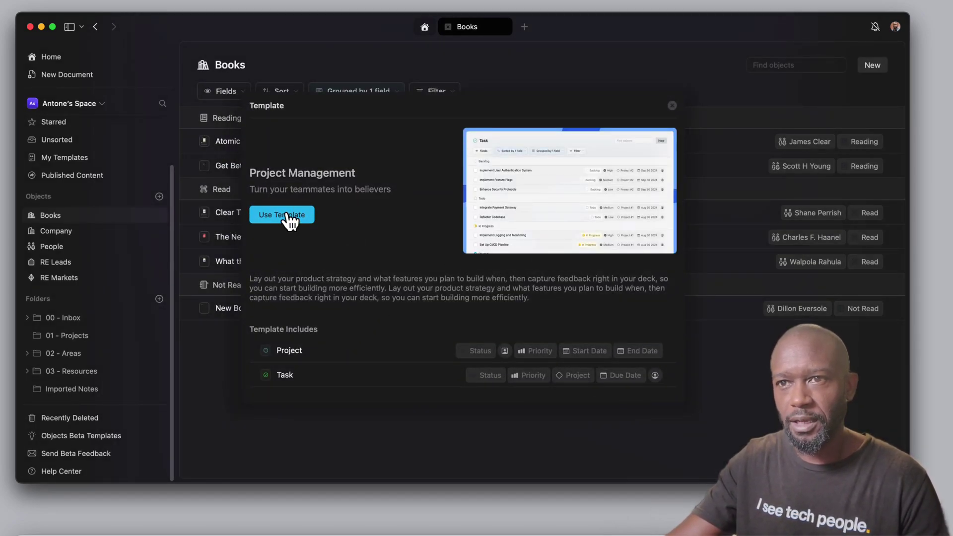
left_click(288, 215)
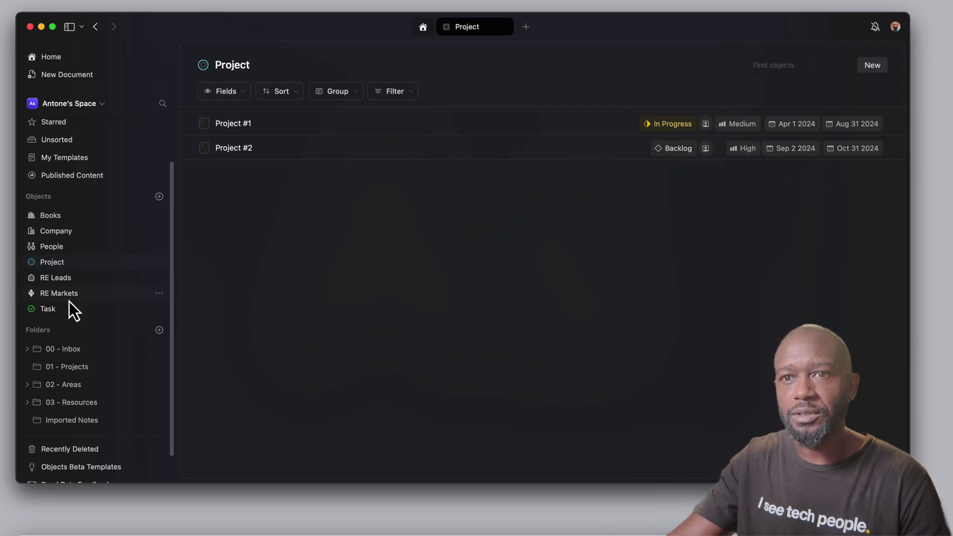
- View the Task and Project collections, then show Project #1's seven linked tasks
left_click(113, 307)
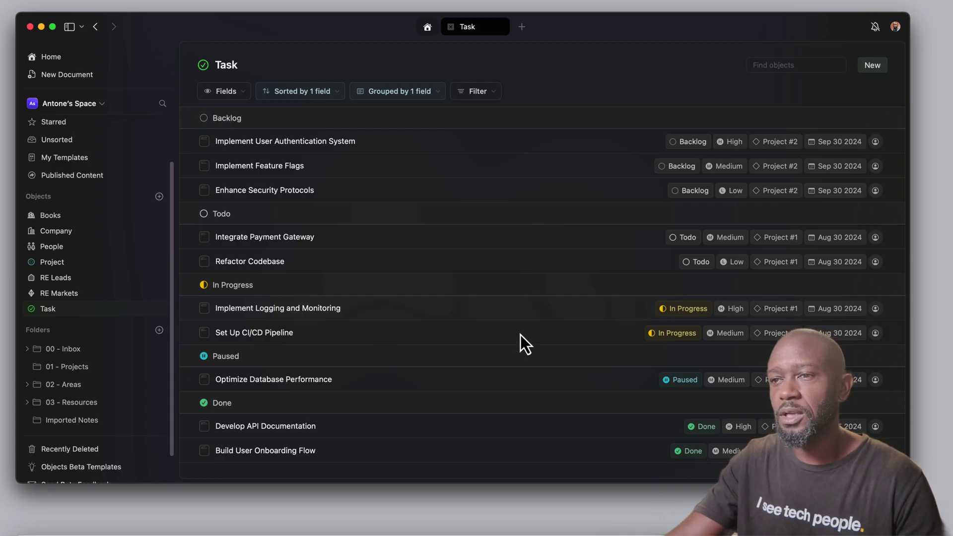
left_click(60, 266)
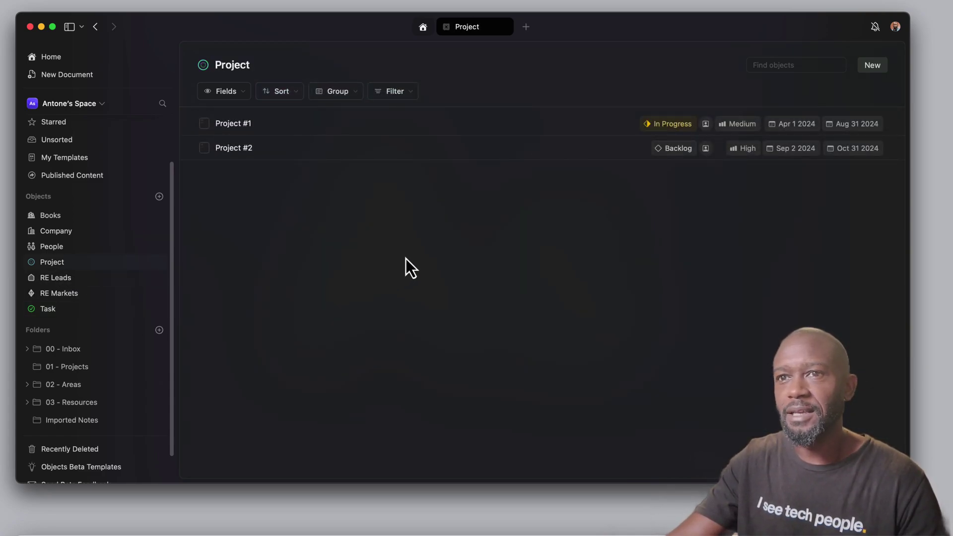
left_click(243, 127)
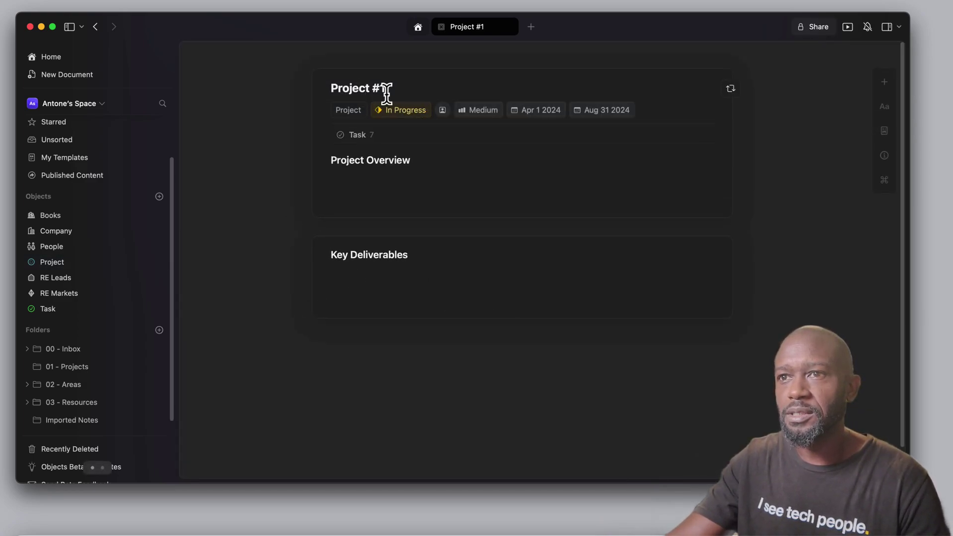
left_click(366, 137)
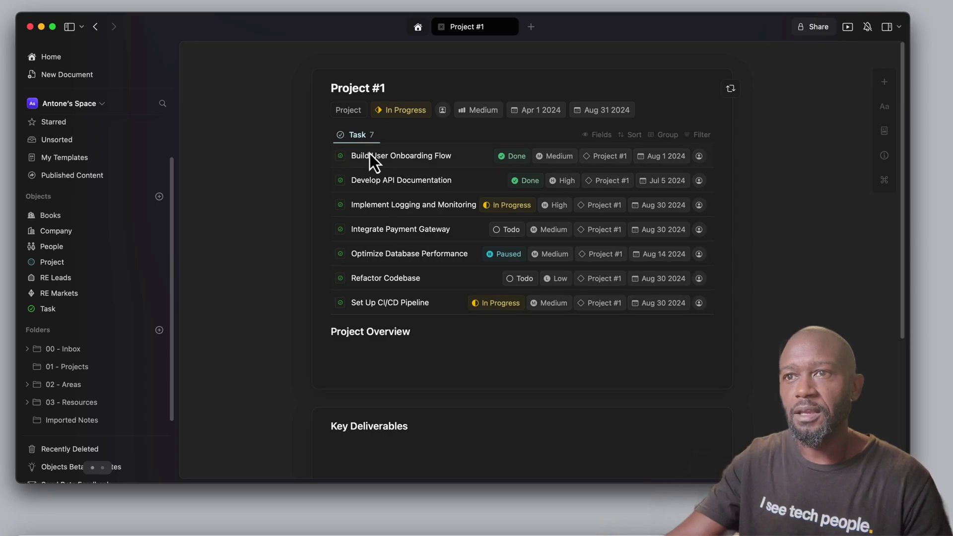
- Hide the seven linked tasks on Project #1 to reveal the Project Overview and Key Deliverables sections
left_click(359, 135)
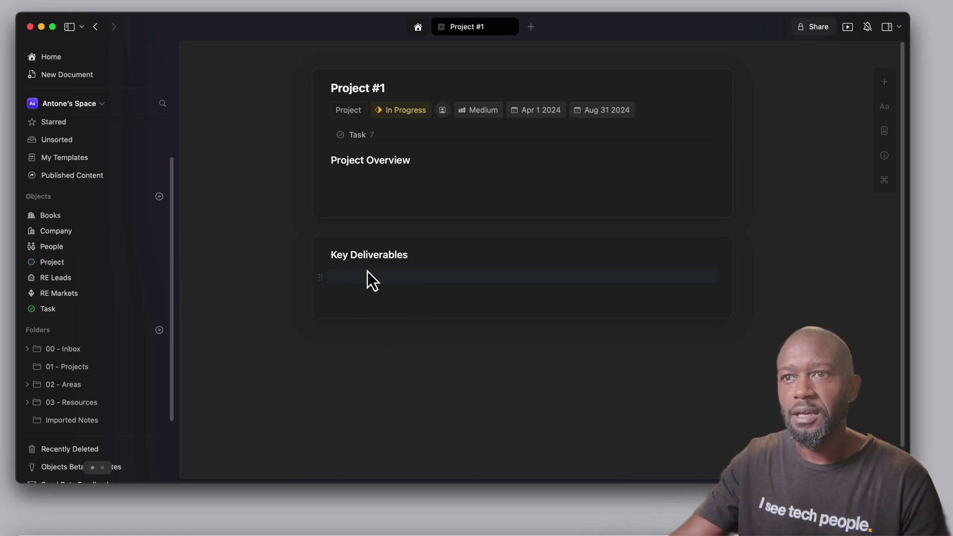
left_click(379, 182)
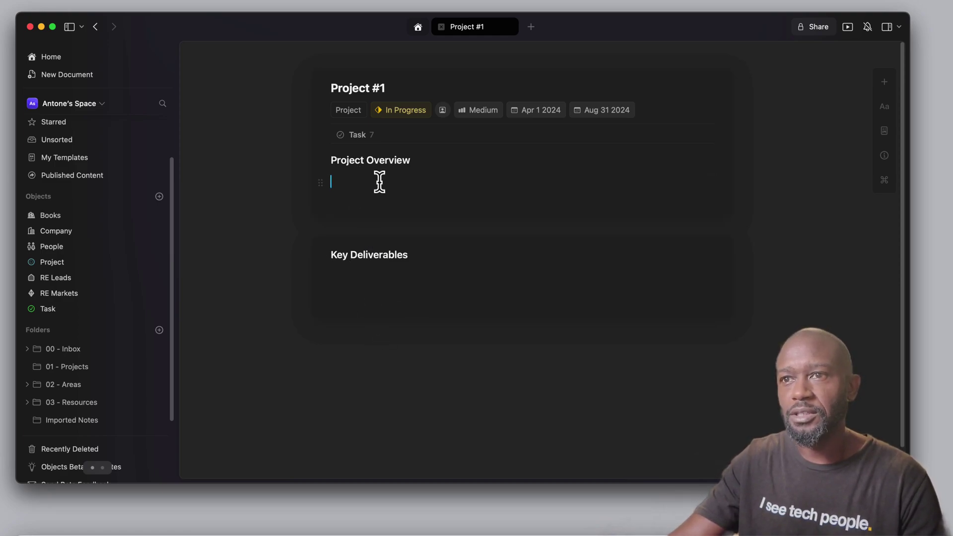
left_click(368, 256)
left_click(350, 276)
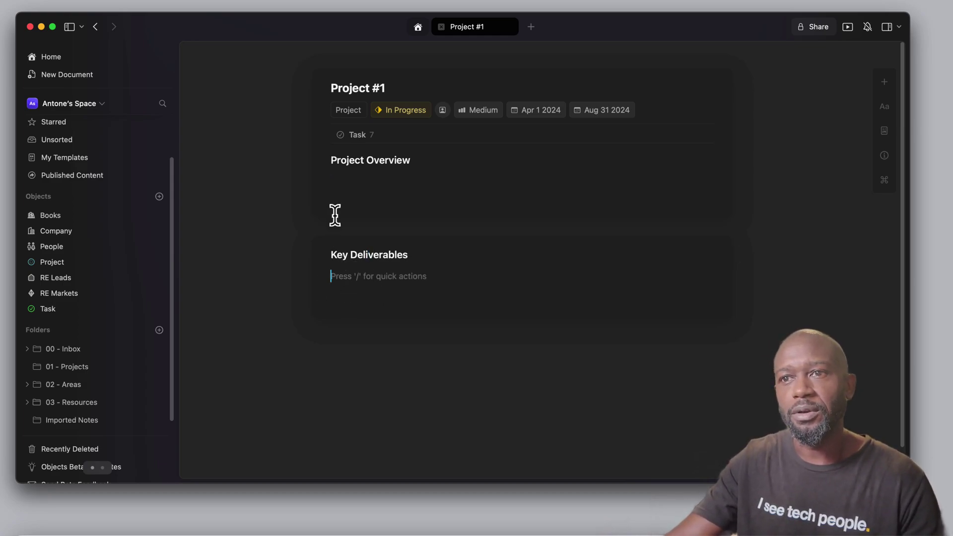